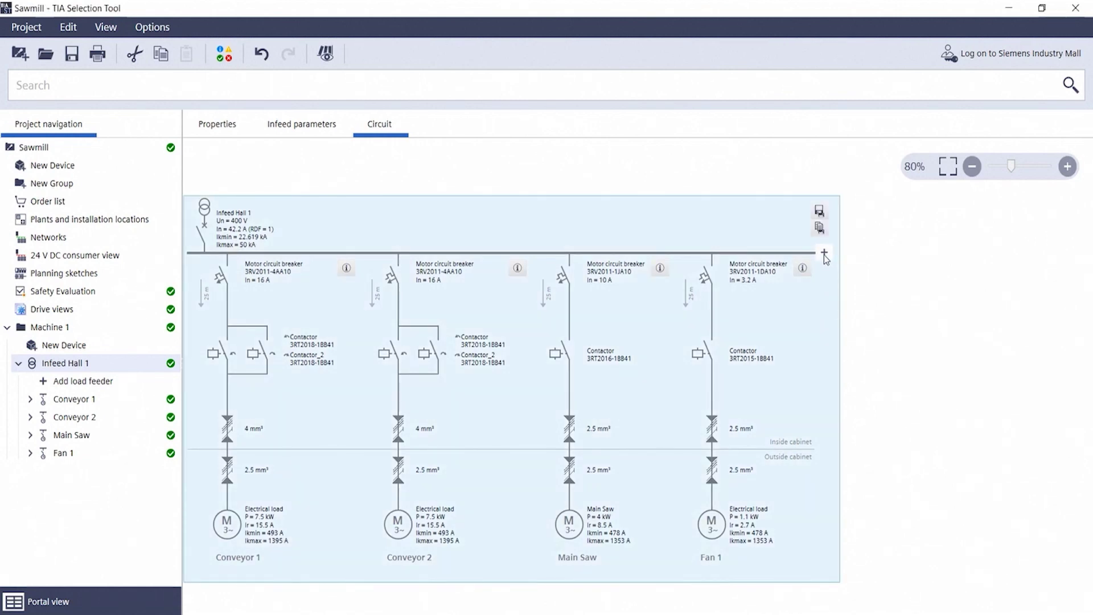
Step: Add a new load feeder to Infeed Hall 1 with a 5.5 kW motor
{"action": "left_click", "coordinate": [824, 252]}
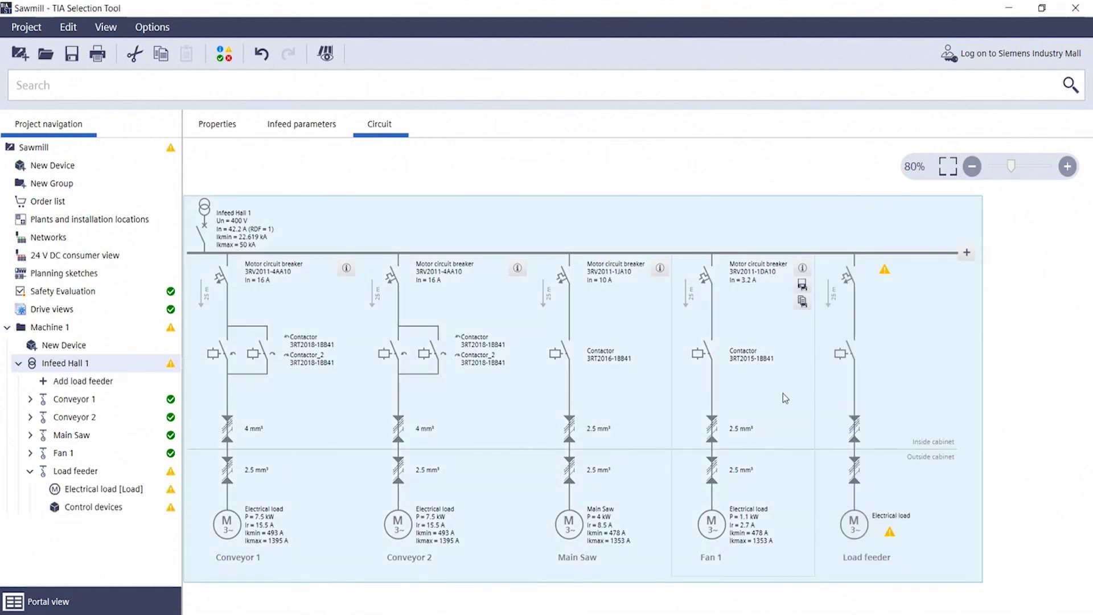
{"action": "double_click", "coordinate": [857, 530]}
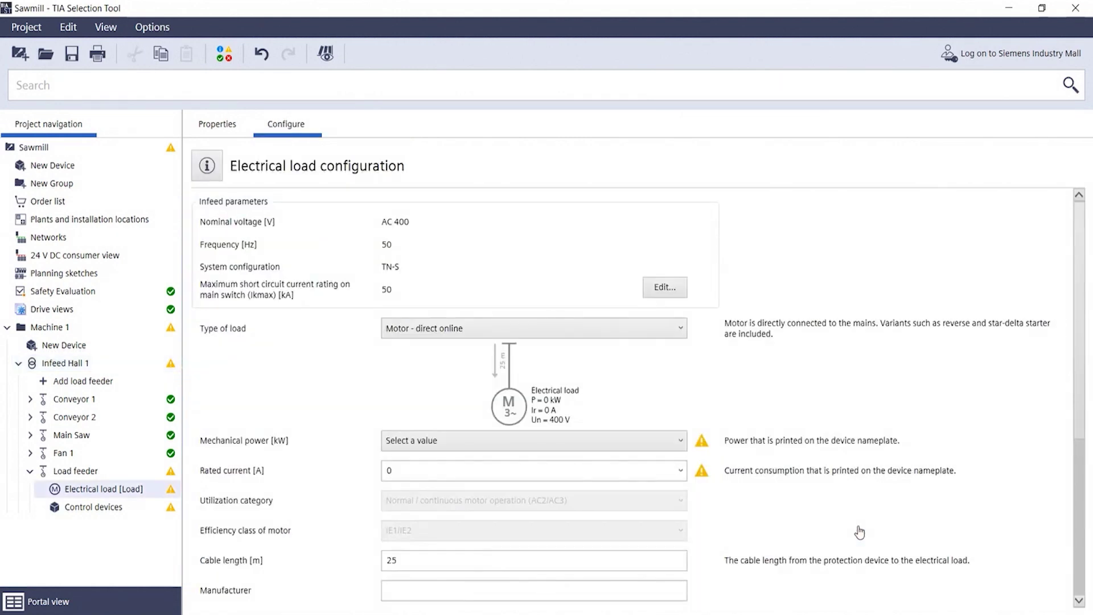
{"action": "left_click", "coordinate": [612, 442]}
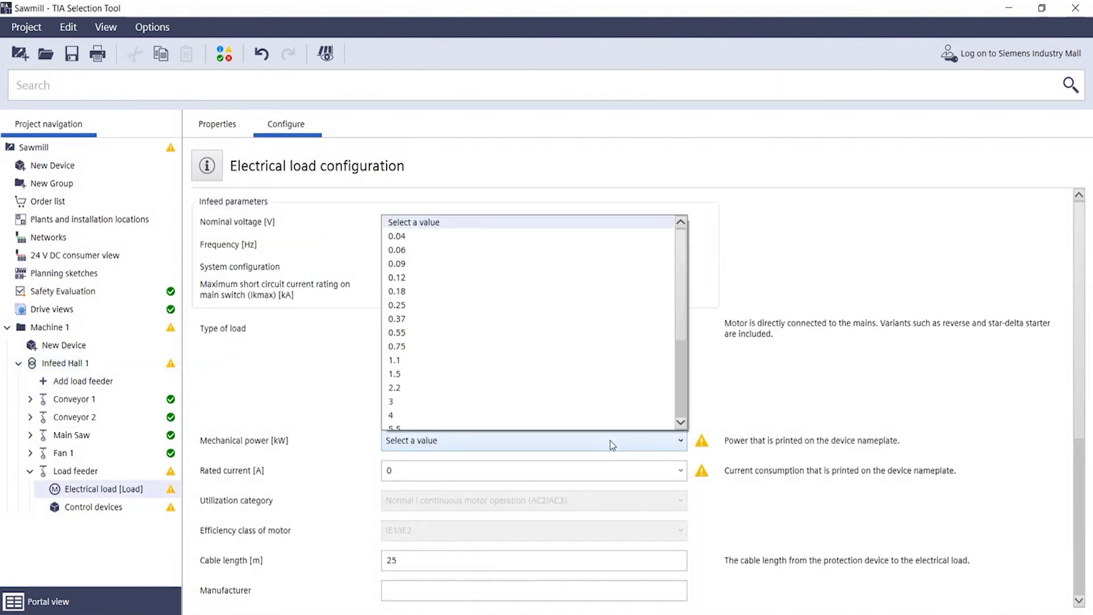
{"action": "left_click", "coordinate": [489, 415]}
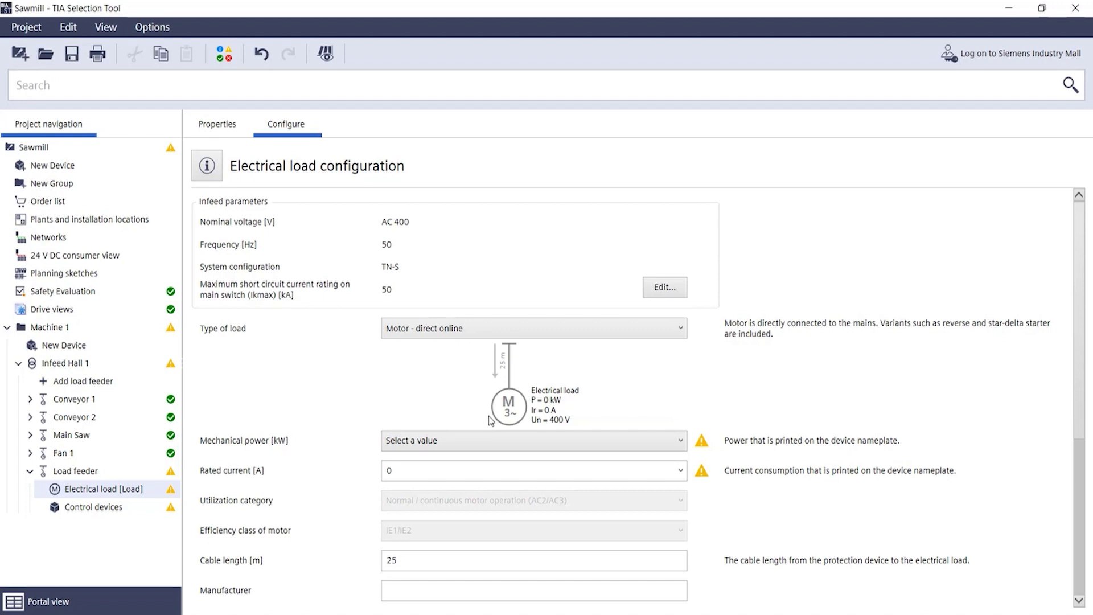
{"action": "scroll", "coordinate": [348, 464], "scroll_direction": "down", "scroll_amount": 1}
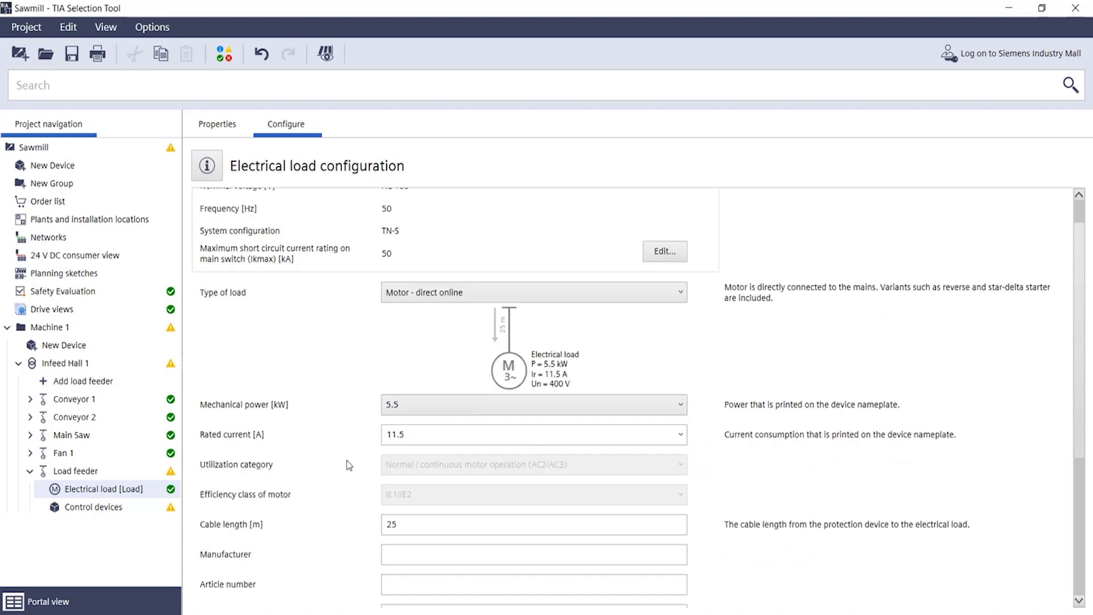
{"action": "scroll", "coordinate": [334, 500], "scroll_direction": "down", "scroll_amount": 3}
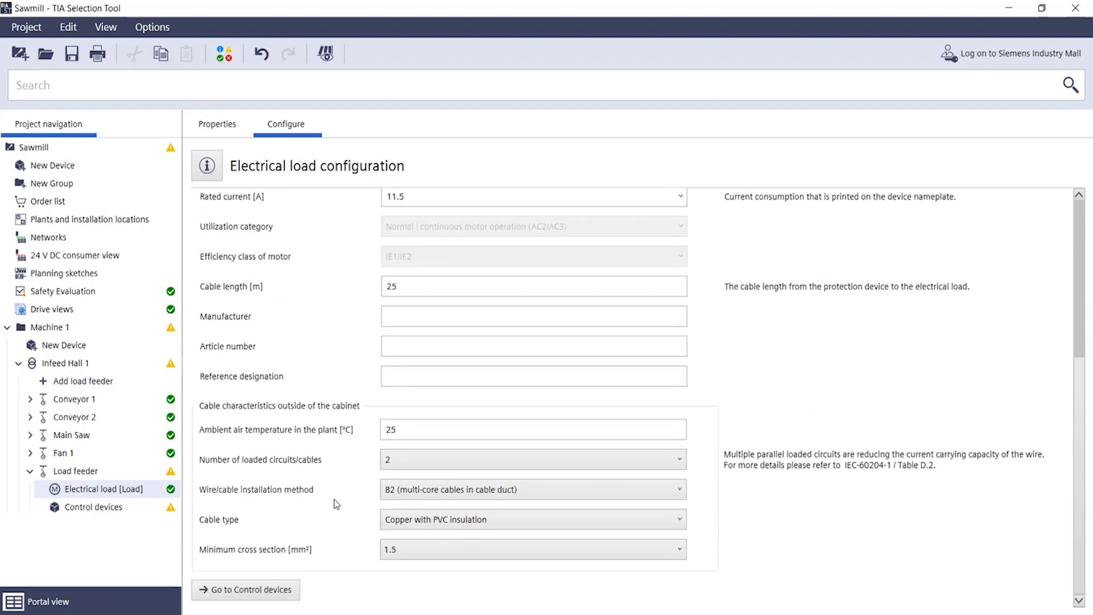
{"action": "left_click", "coordinate": [280, 590]}
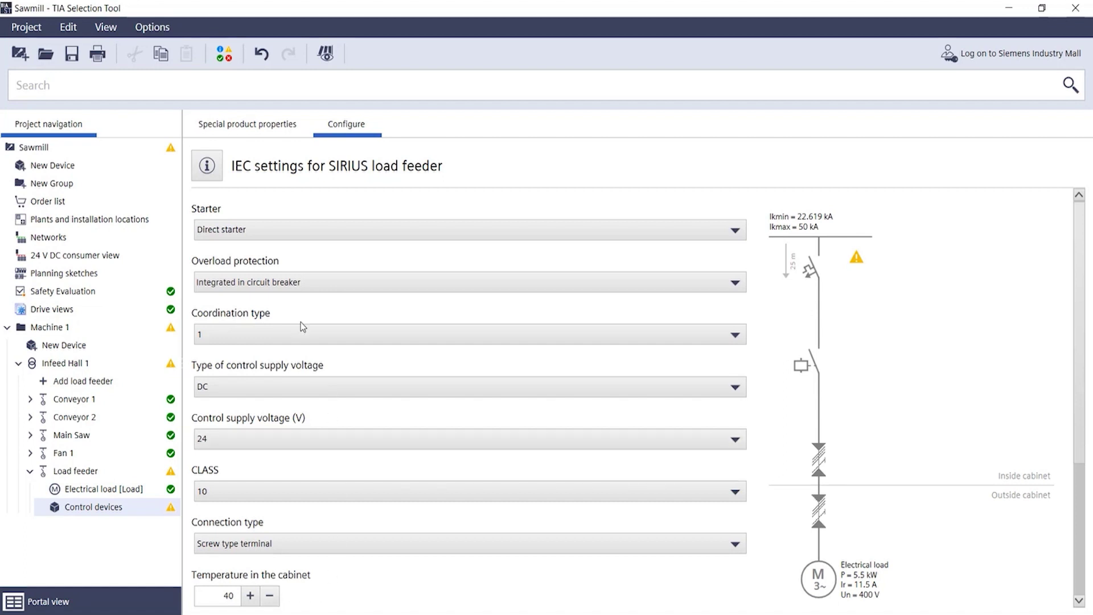
Step: Set the feeder's starter type to Reversing starter
{"action": "left_click", "coordinate": [282, 232]}
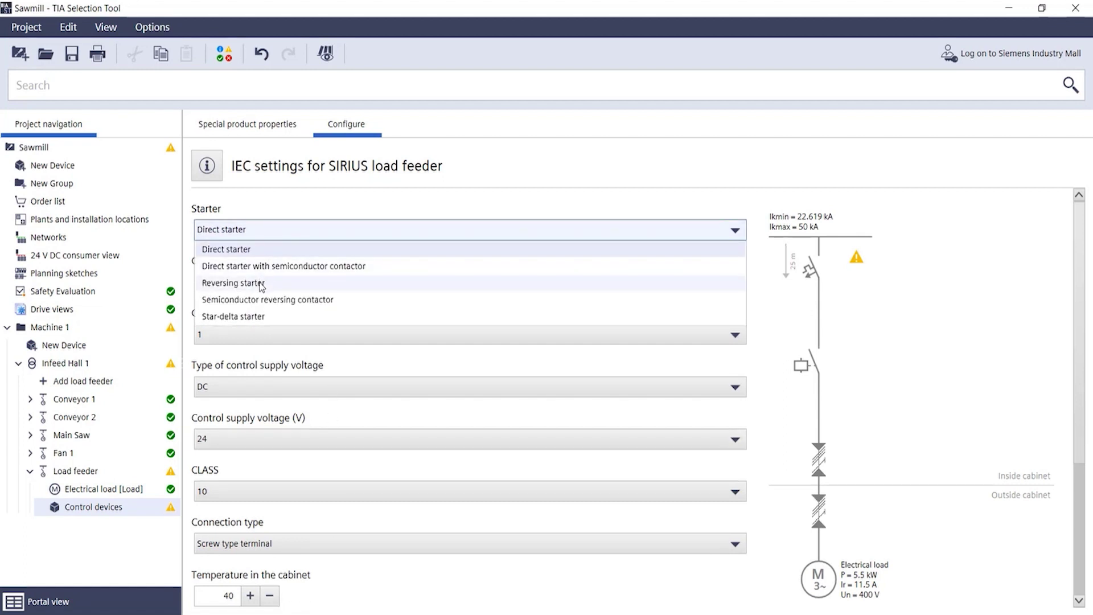
{"action": "left_click", "coordinate": [261, 286]}
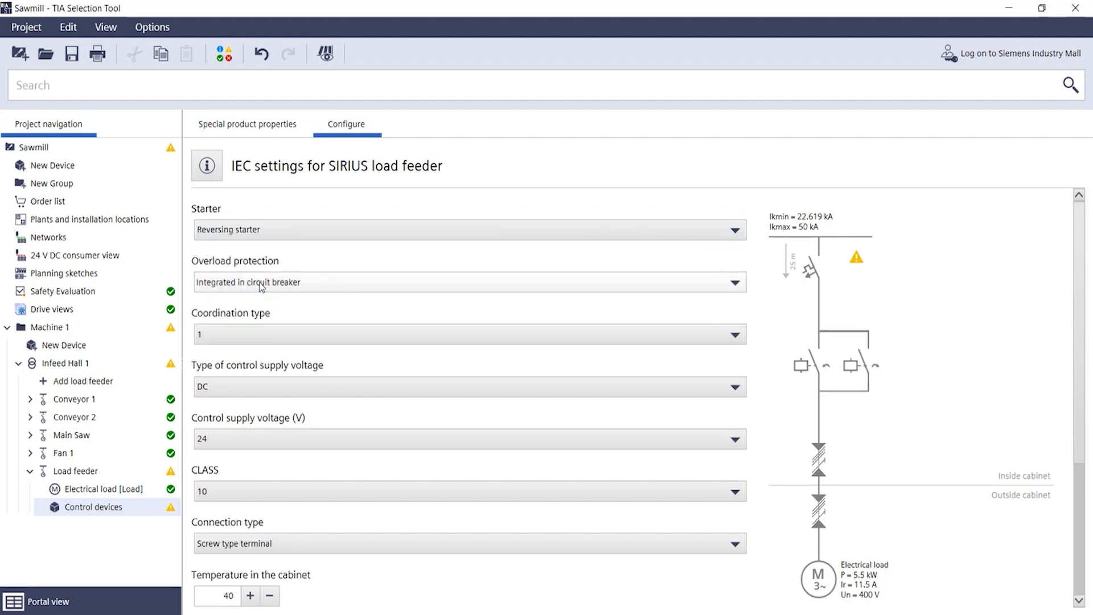
{"action": "scroll", "coordinate": [259, 313], "scroll_direction": "down", "scroll_amount": 3}
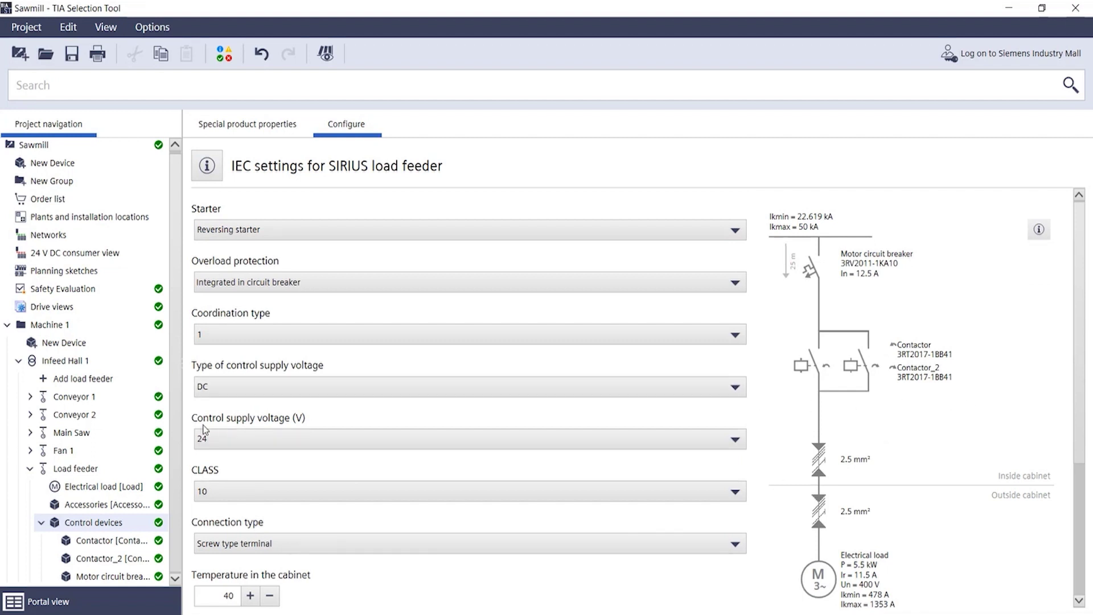
Step: Delete the link module 3RA1921-1DA00 from the accessories and add it back
{"action": "left_click", "coordinate": [101, 506]}
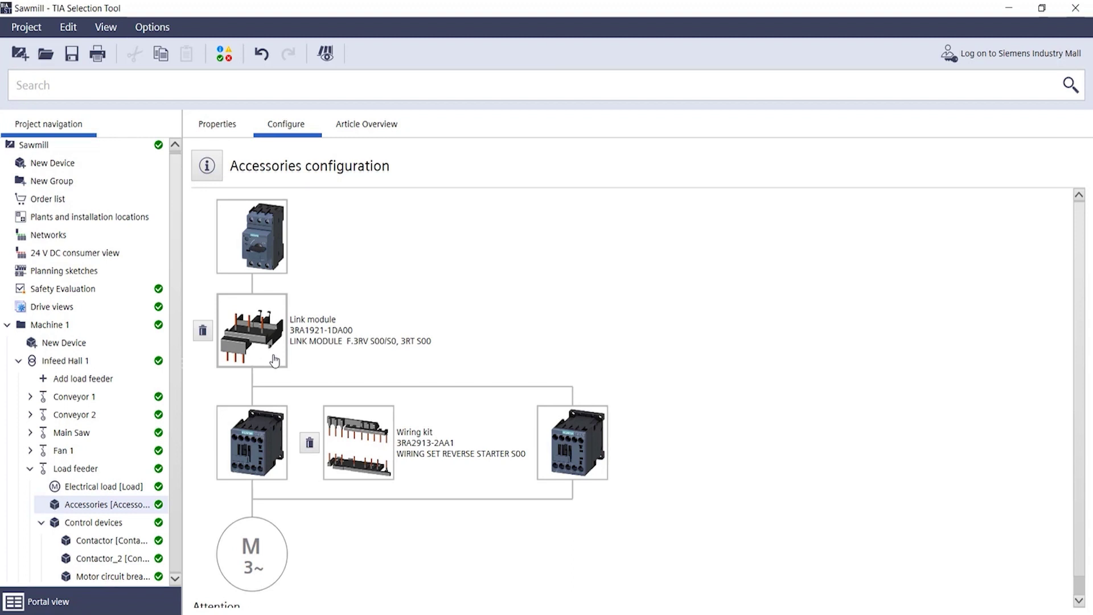
{"action": "left_click", "coordinate": [200, 332]}
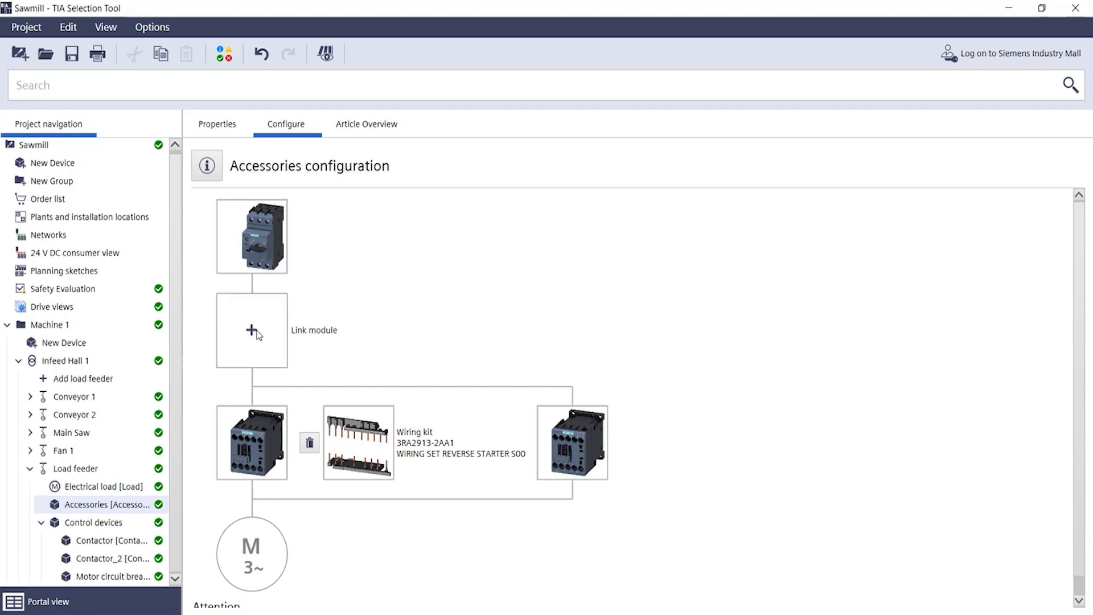
{"action": "left_click", "coordinate": [256, 334]}
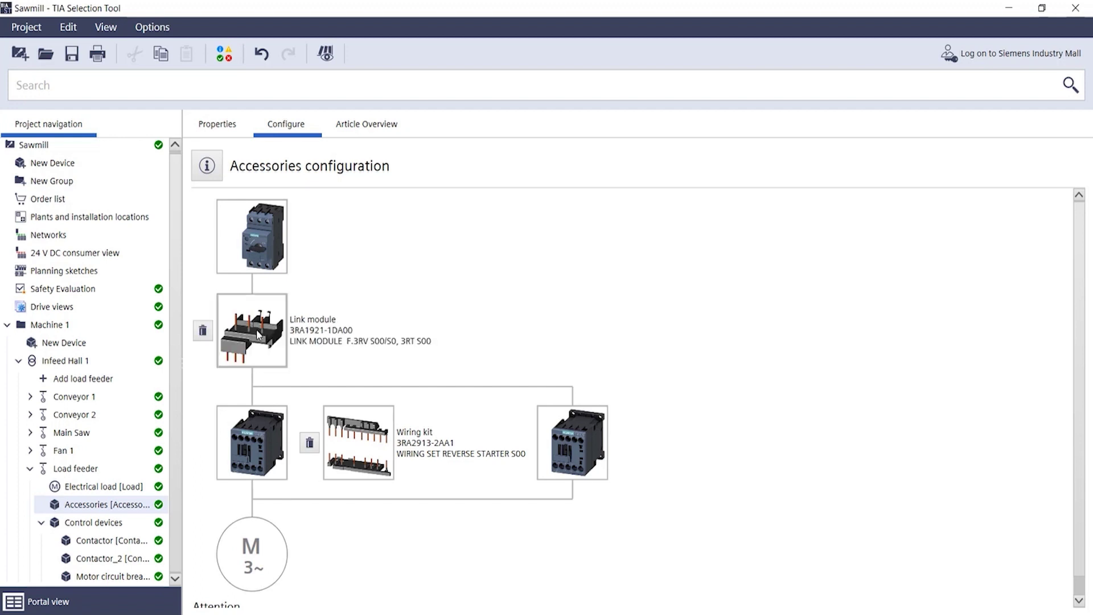
Step: Open the first contactor's accessory options from the Control devices circuit diagram
{"action": "left_click", "coordinate": [103, 525]}
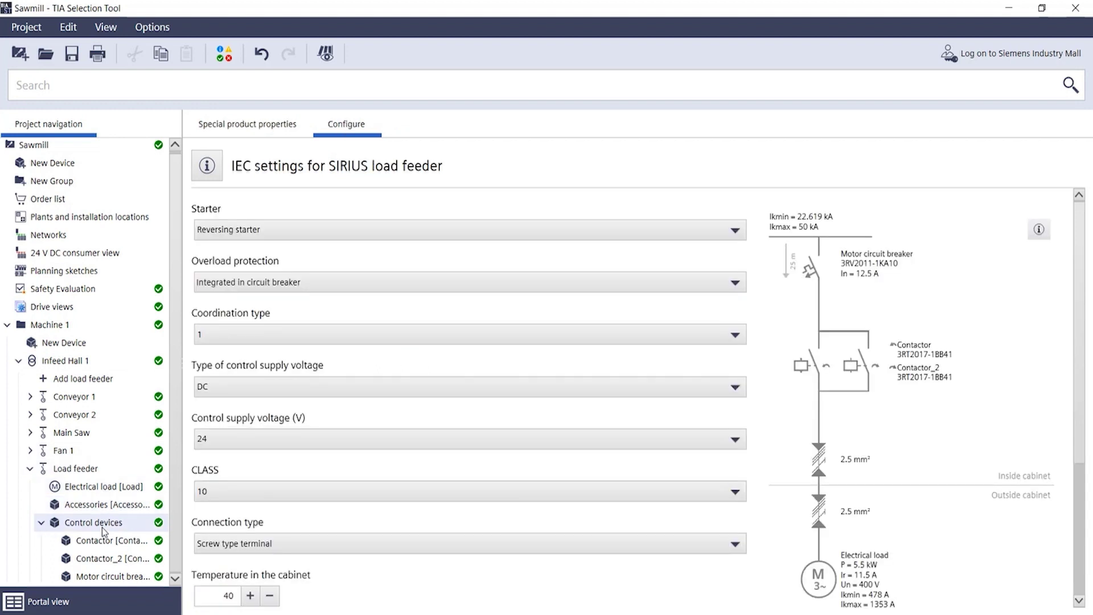
{"action": "mouse_move", "coordinate": [818, 389]}
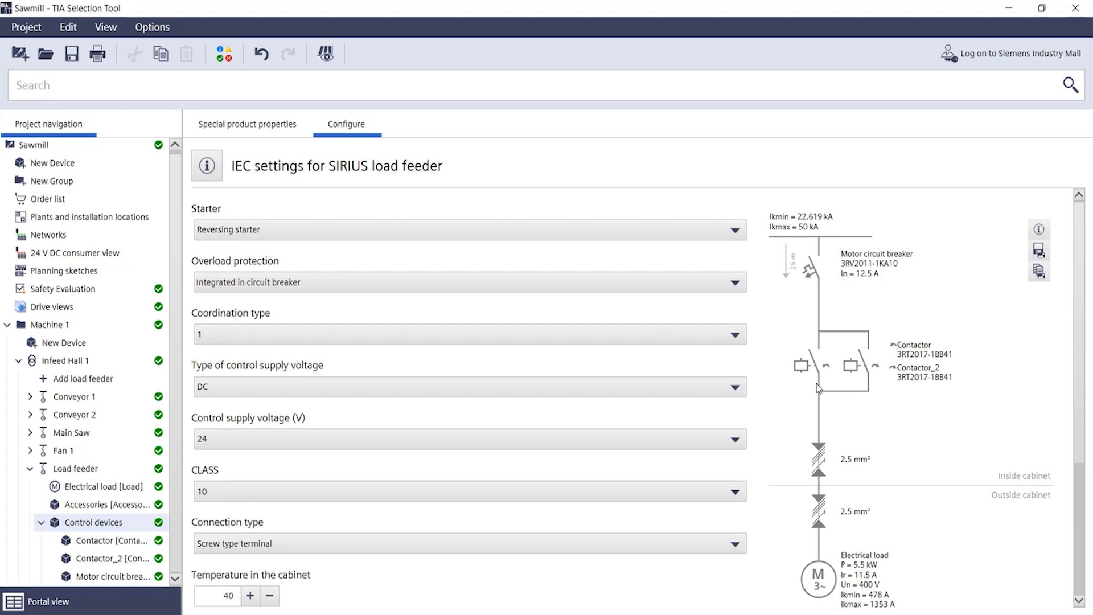
{"action": "scroll", "coordinate": [807, 373], "scroll_direction": "down", "scroll_amount": 1}
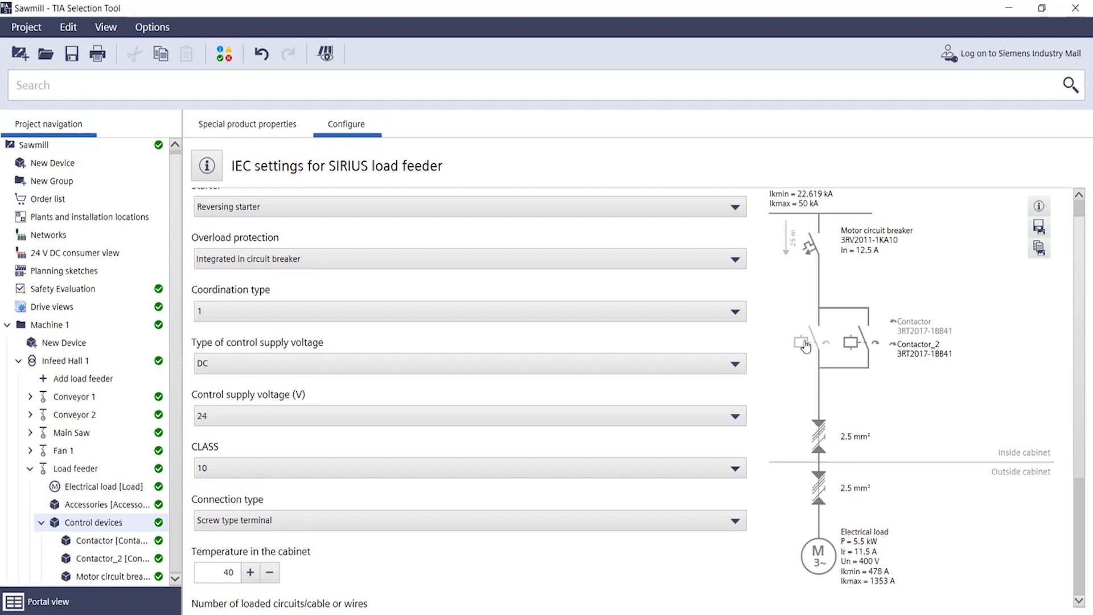
{"action": "left_click", "coordinate": [805, 346]}
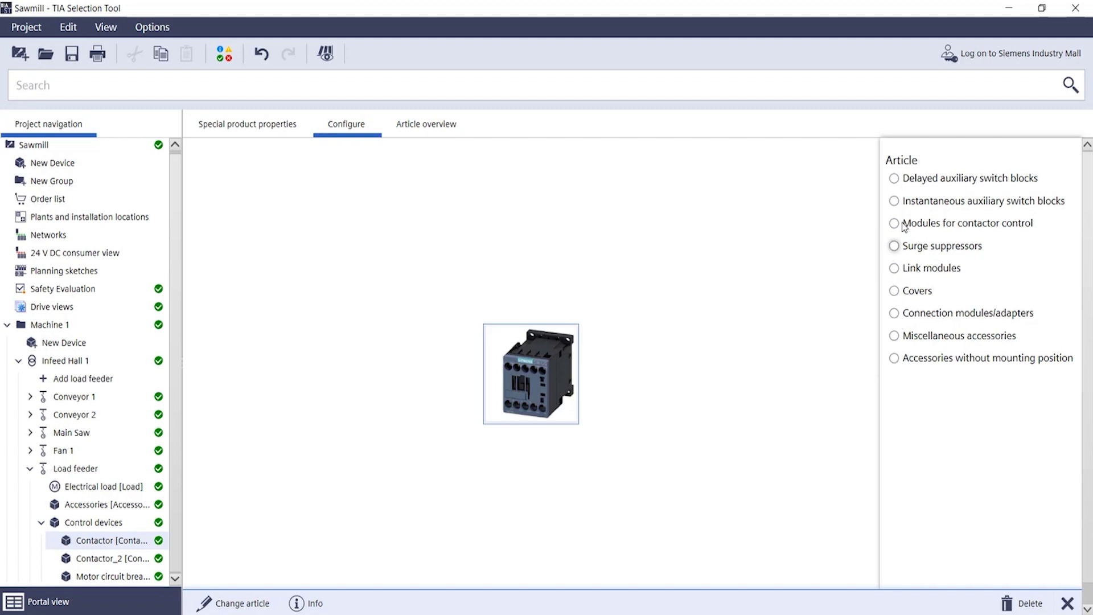
Step: Choose the Delayed auxiliary switch blocks type and mount an AUX switch on the contactor
{"action": "left_click", "coordinate": [895, 179]}
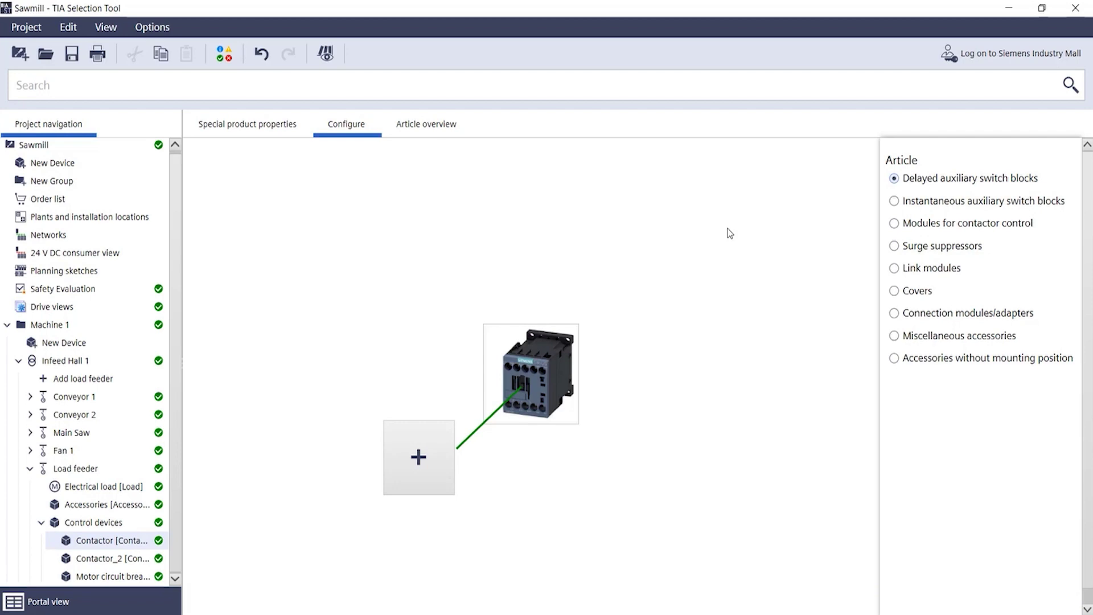
{"action": "left_click", "coordinate": [432, 447]}
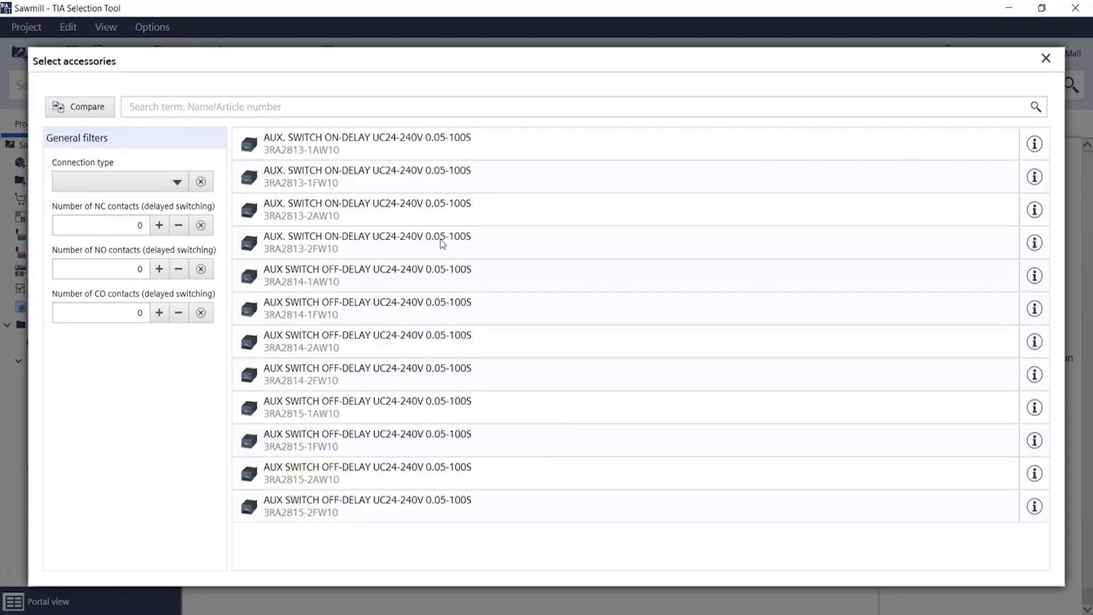
{"action": "left_click", "coordinate": [439, 150]}
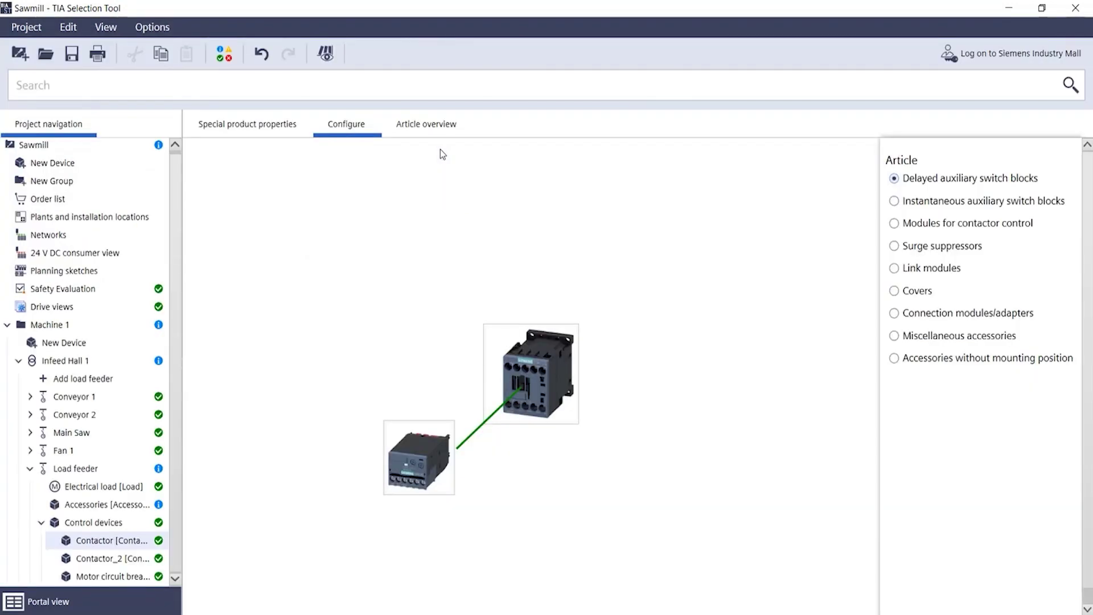